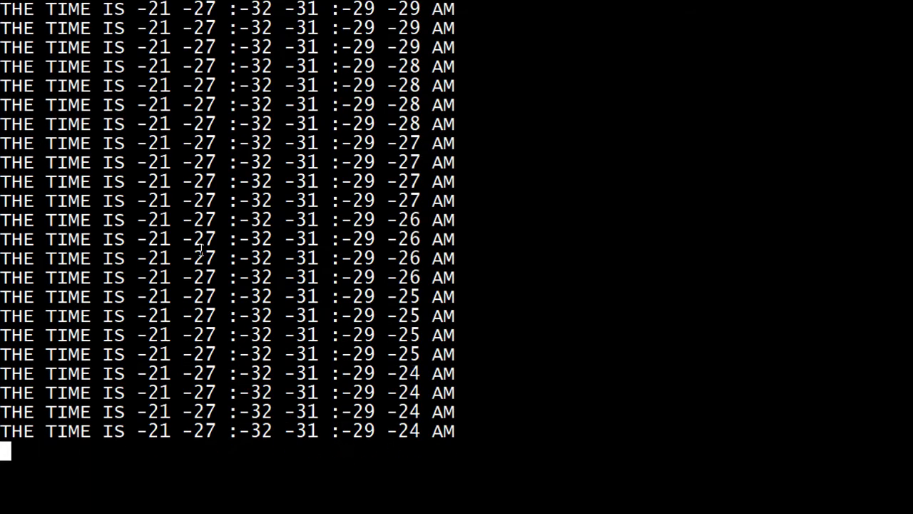
Stop the running time program and list its full code, followed by line 70 on its own.
key(ctrl+c)
text(LIST)
key(Return)
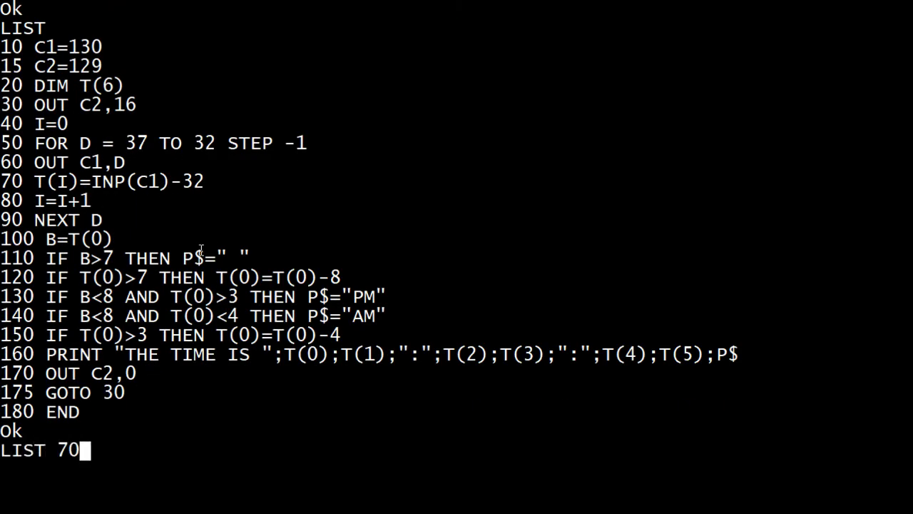
key(Return)
Replace line 70 with T(I)=INP(C1), dropping the -32 subtraction, and run the program again.
text(7)
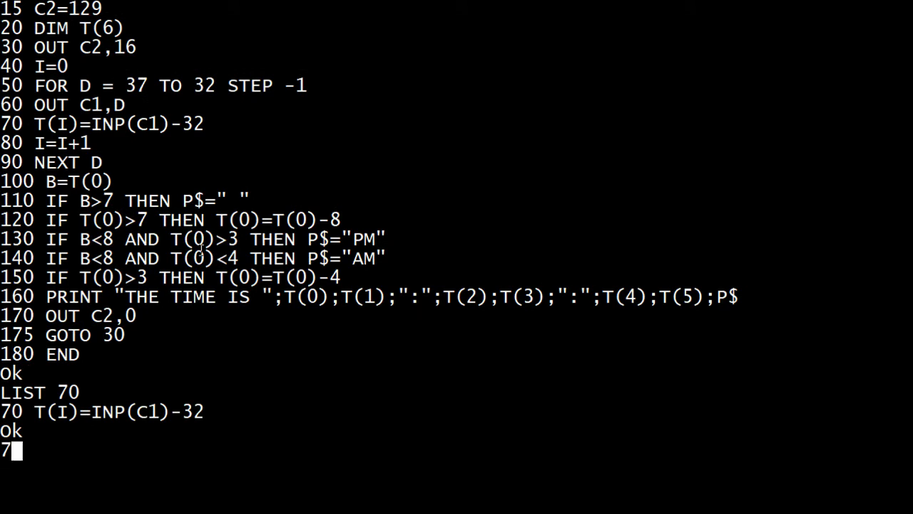
text(0 RT()
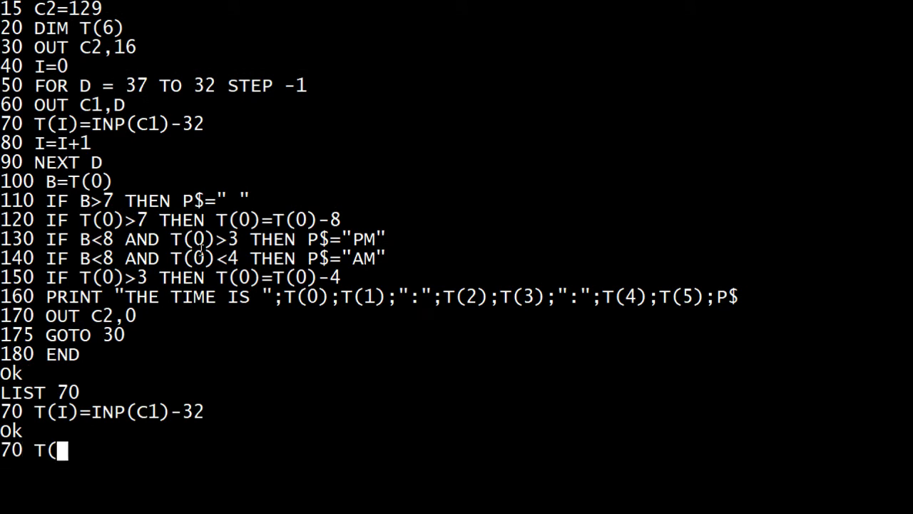
text(I)=)
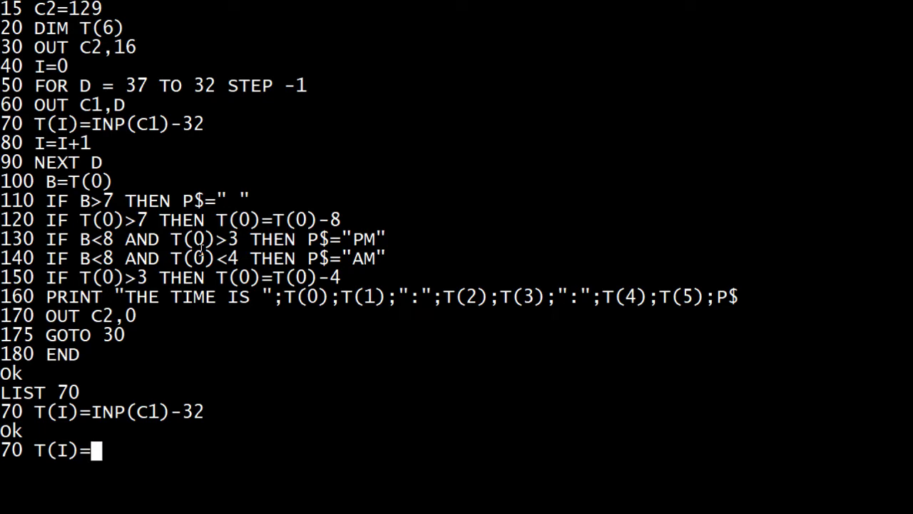
text(INP(C)
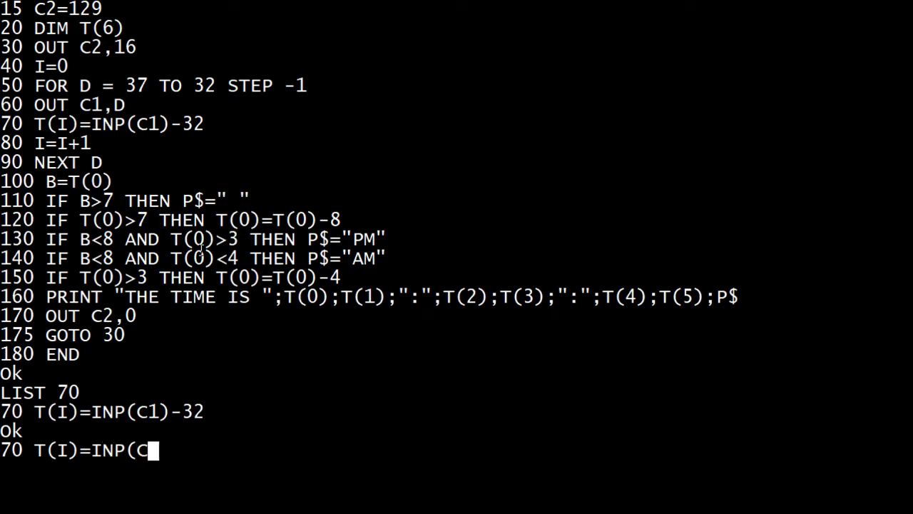
text(1))
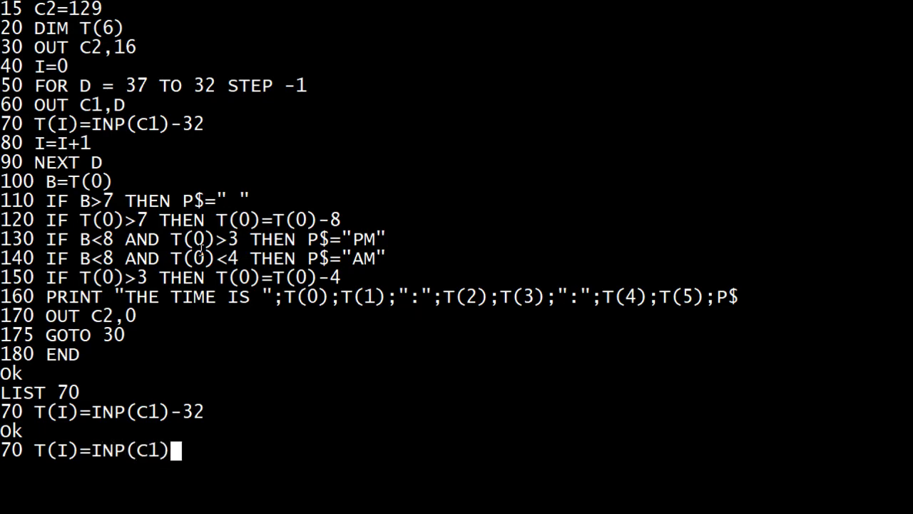
key(Return)
text(RUN)
key(Return)
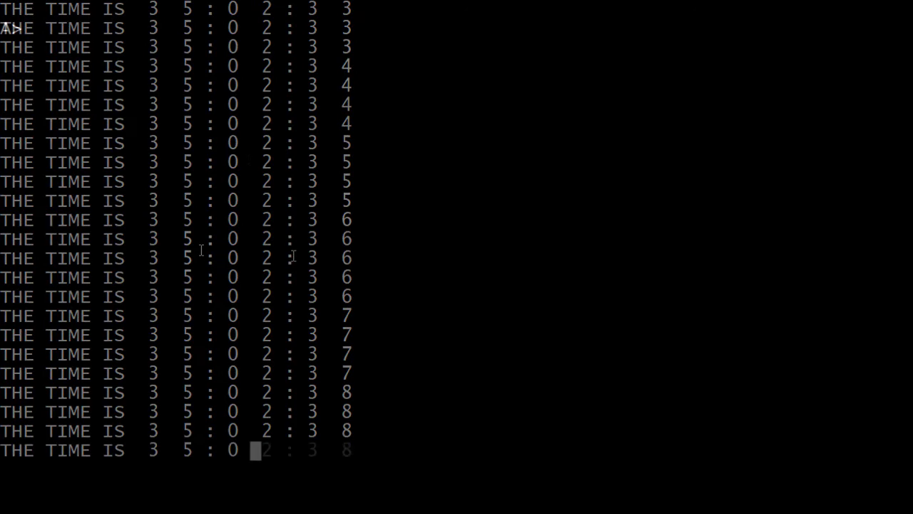
Start MBASIC from the A> prompt and load the program "CLOCK".
text(MBASIC)
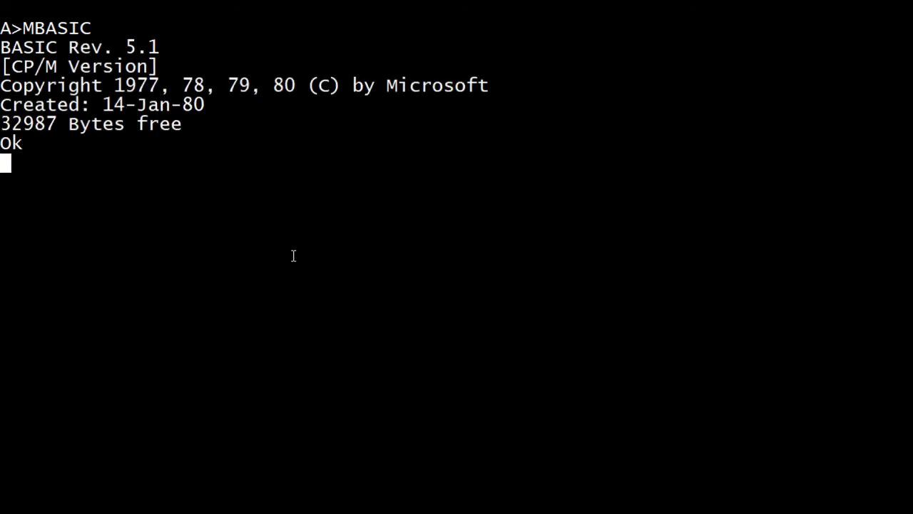
text(LOAD "LOCK)
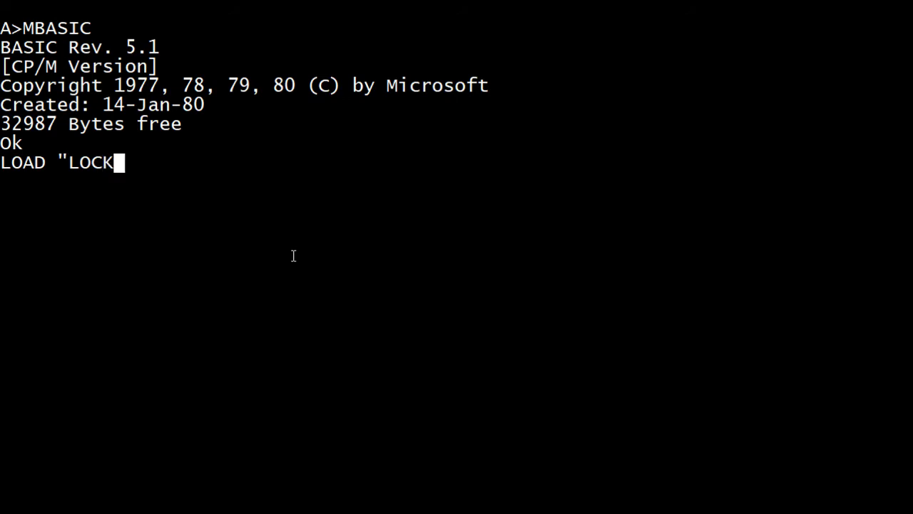
key(BackSpace)
key(BackSpace)
key(BackSpace)
key(BackSpace)
text(CLOCK")
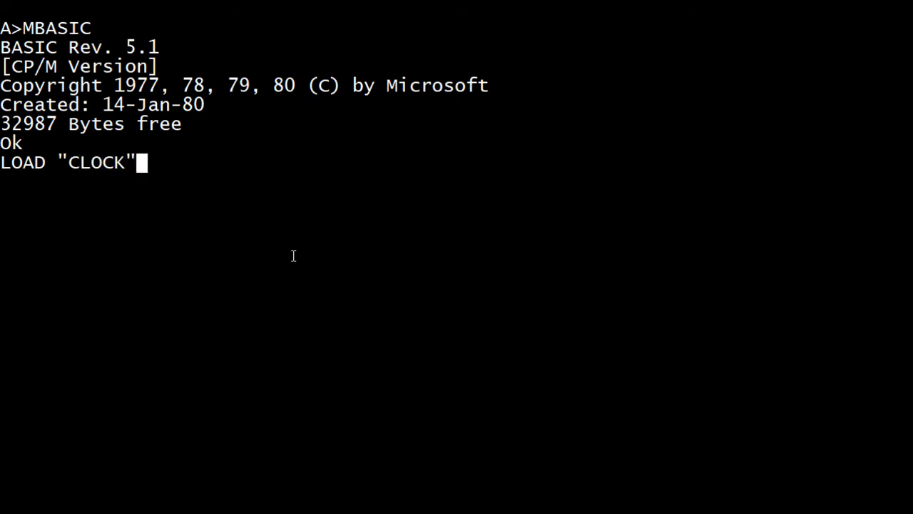
key(Return)
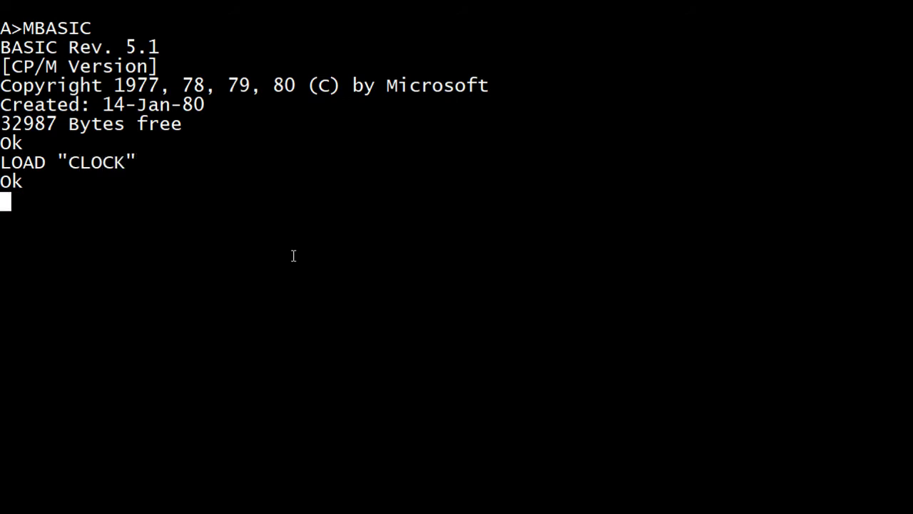
List the CLOCK program and review its code from the first lines to the end.
text(LIST)
key(Return)
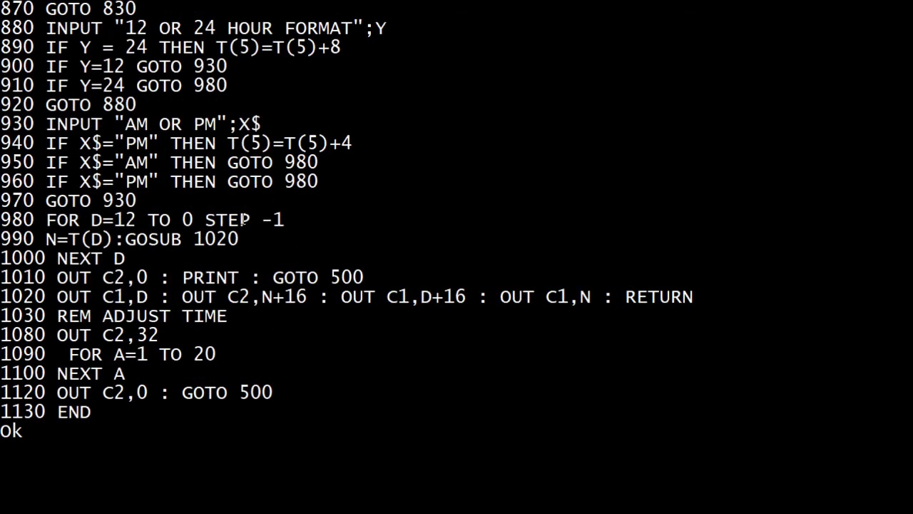
scroll(359, 181, up, 2)
scroll(360, 181, up, 14)
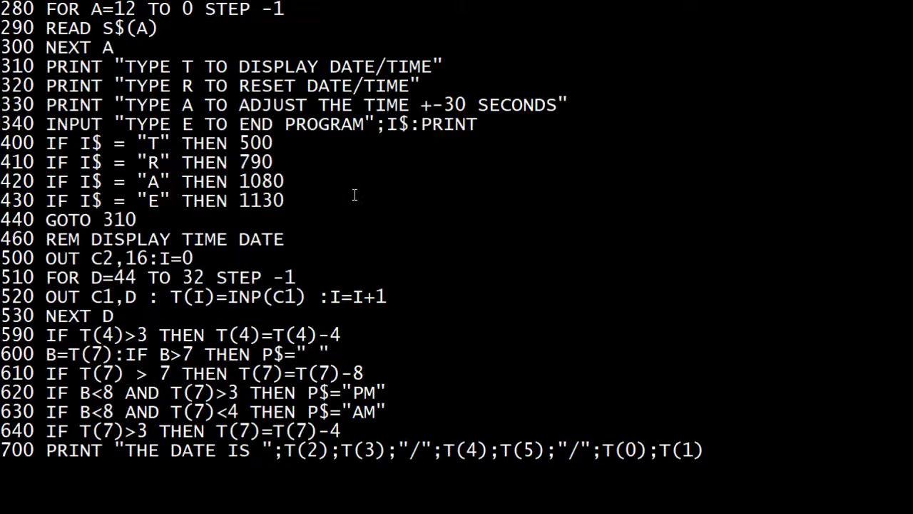
scroll(353, 195, up, 1)
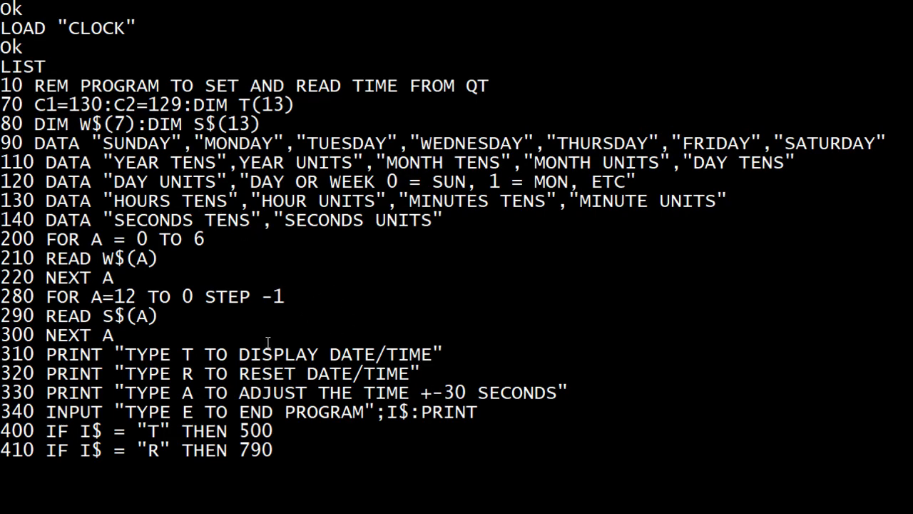
scroll(268, 342, down, 2)
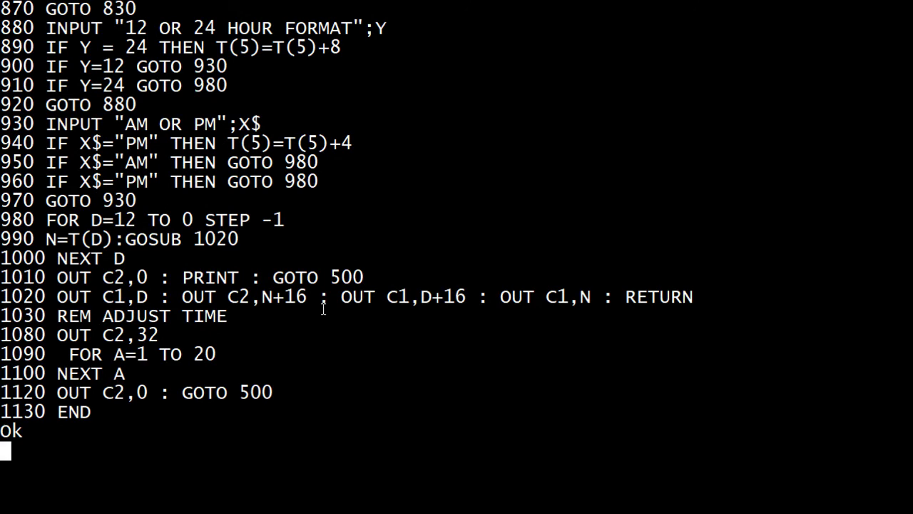
Run the CLOCK program and choose option R to reset the date and time.
text(RUN)
key(Return)
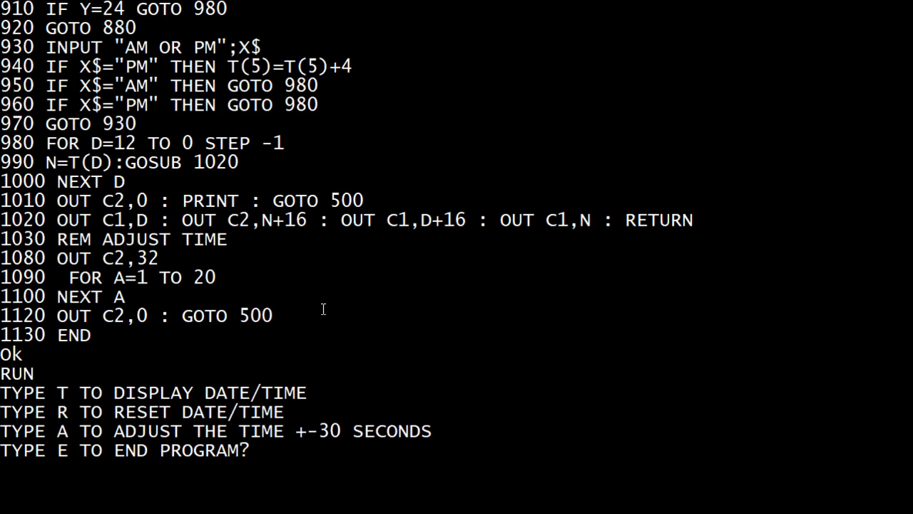
text(R)
key(Return)
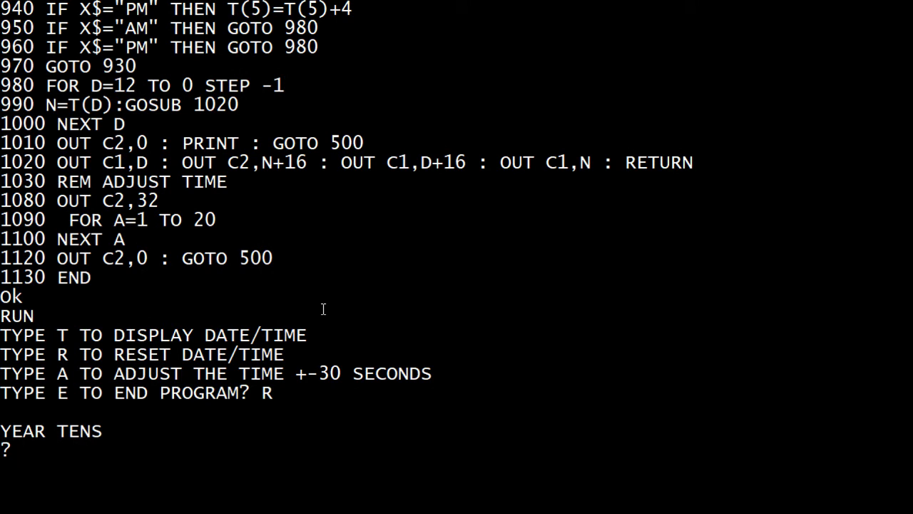
Enter 1 and 7 for the year digits and 0 and 6 for the month digits.
text(1)
key(Return)
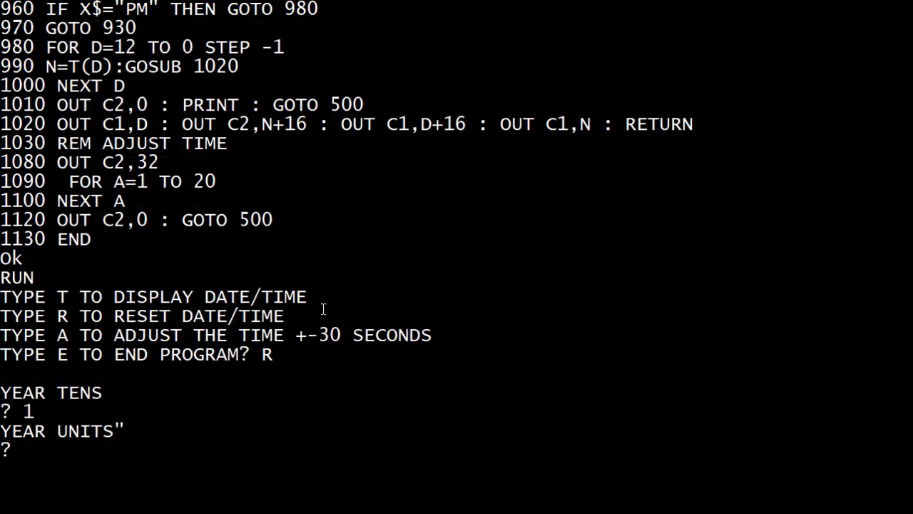
text(7)
key(Return)
text(0)
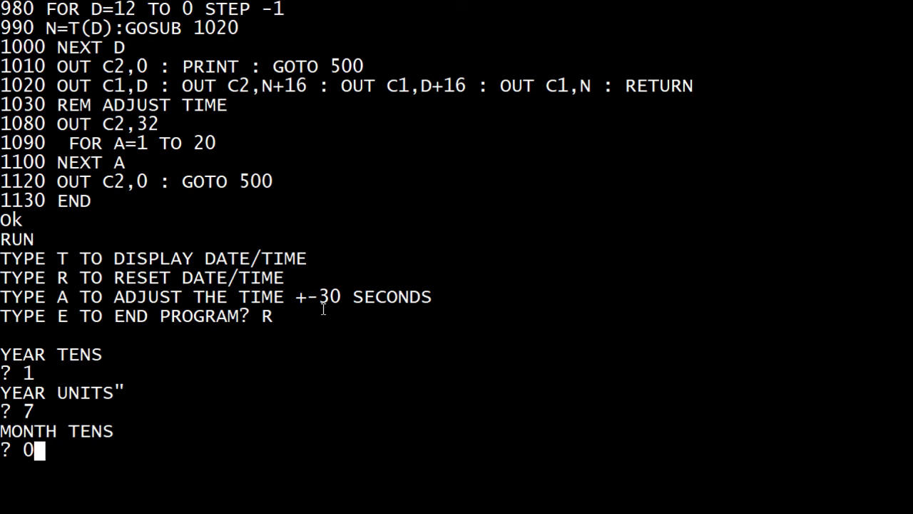
key(Return)
text(6)
key(Return)
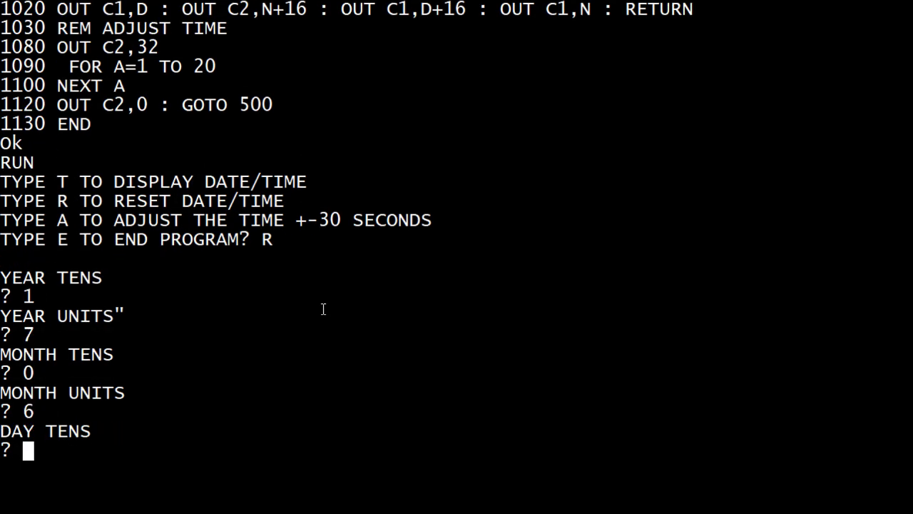
Enter 0 and 5 for the day digits and set the day of the week to 1 for Monday.
text(0)
key(Return)
text(6)
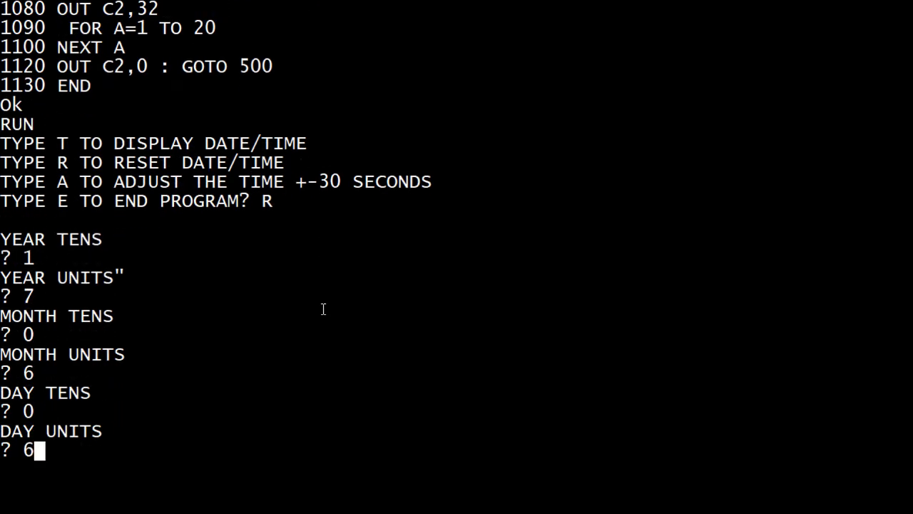
text(5)
key(Return)
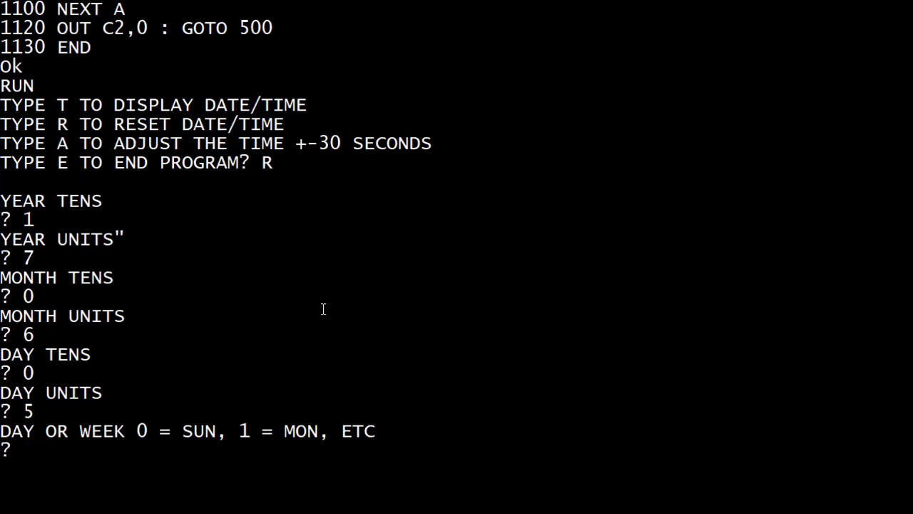
text(1)
key(Return)
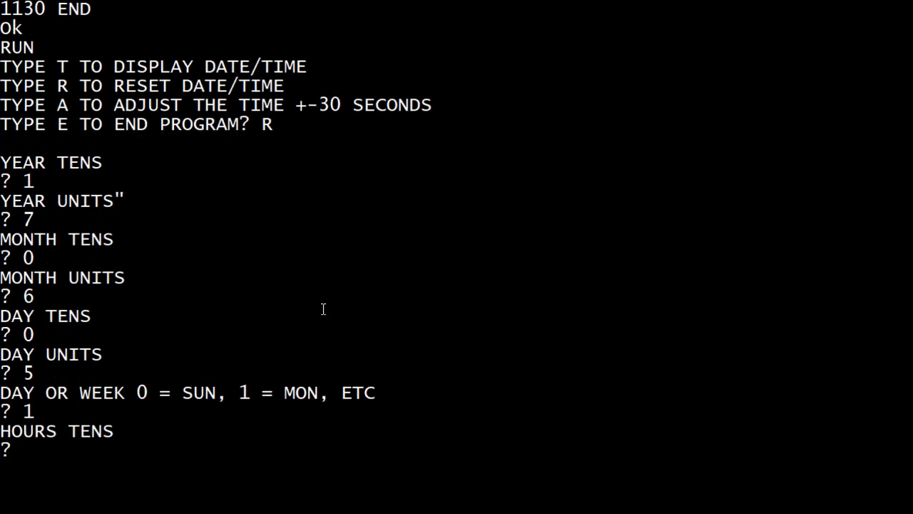
Set the clock time to 03:47:00, entering the tens and units of hours, minutes and seconds separately.
text(0)
key(Return)
text(3)
key(Return)
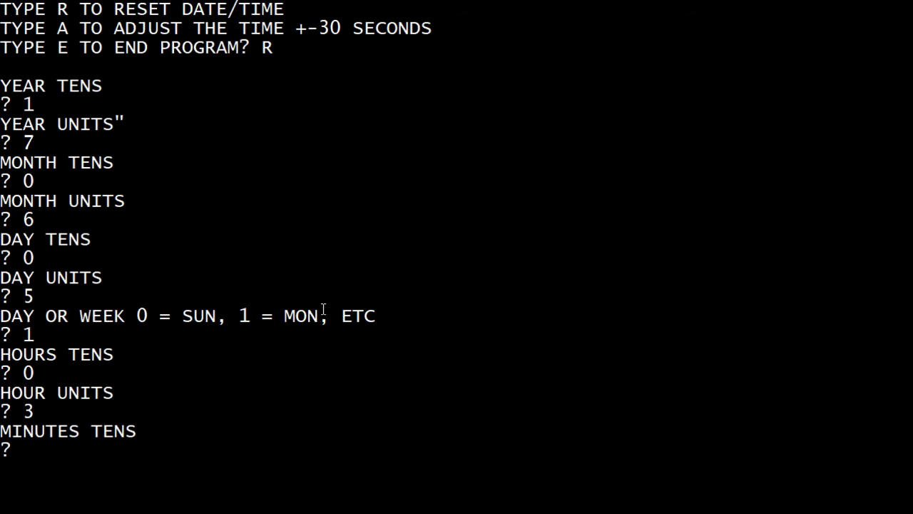
text(4)
key(Return)
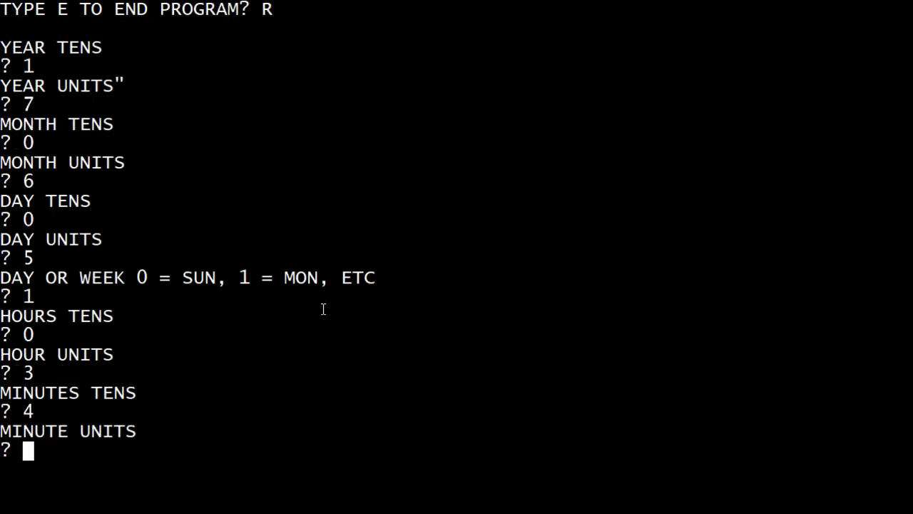
text(7)
key(Return)
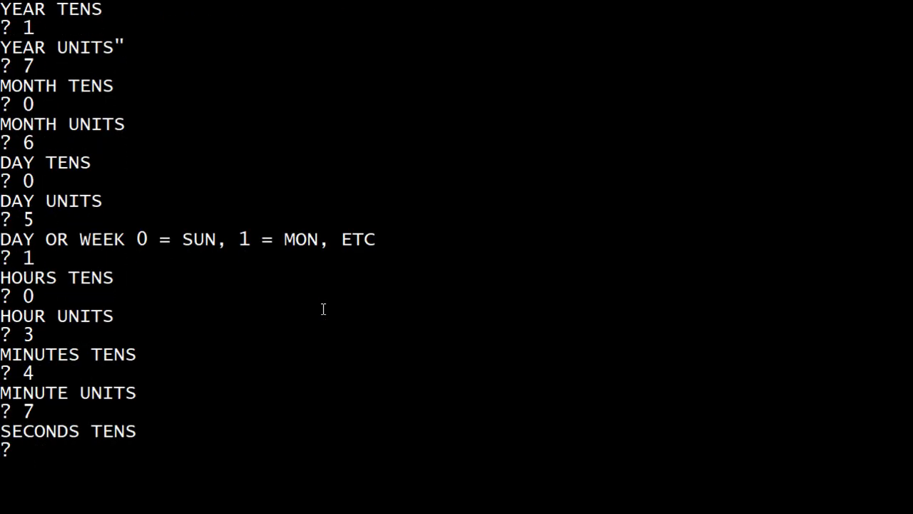
text(0)
key(Return)
text(0)
key(Return)
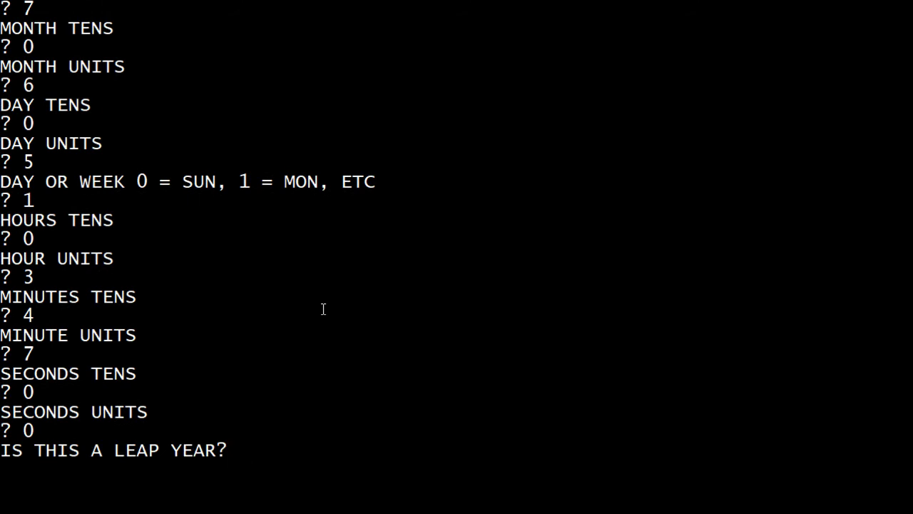
Answer N for leap year and set the clock to 12-hour format with PM.
text(N)
key(Return)
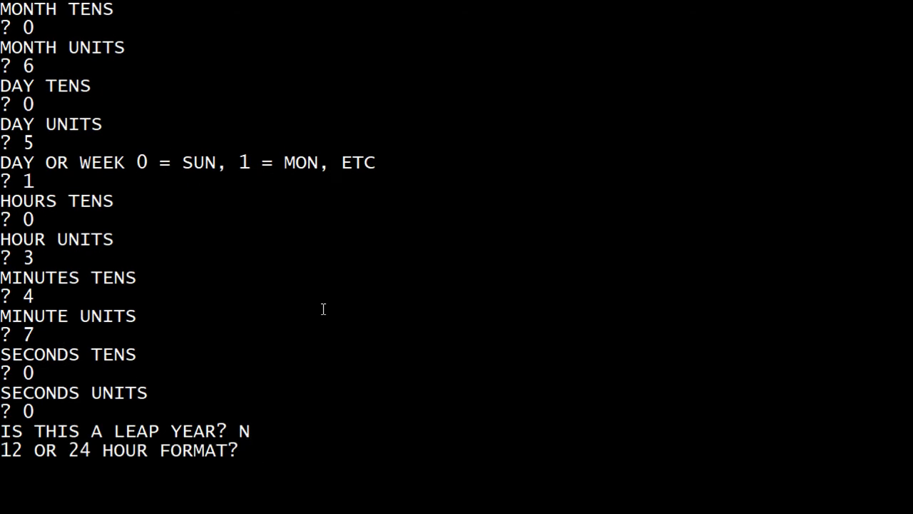
text(12)
key(Return)
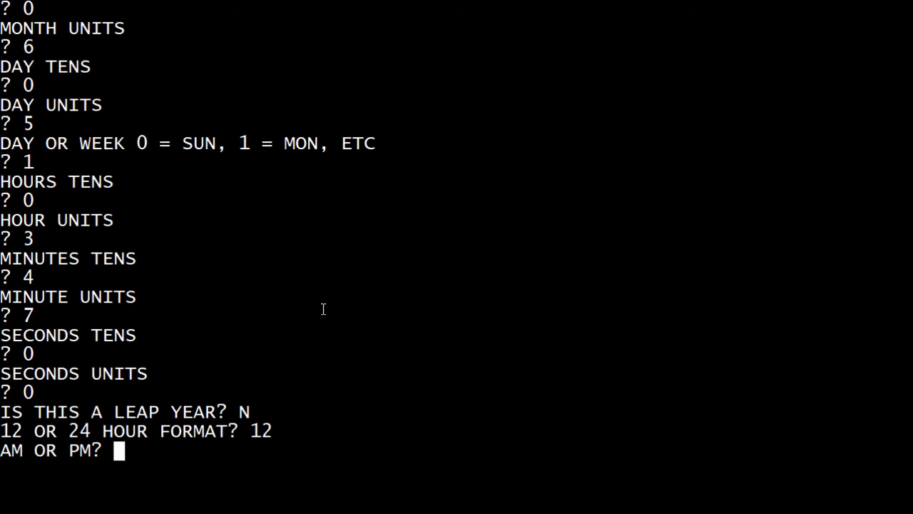
text(PM)
key(Return)
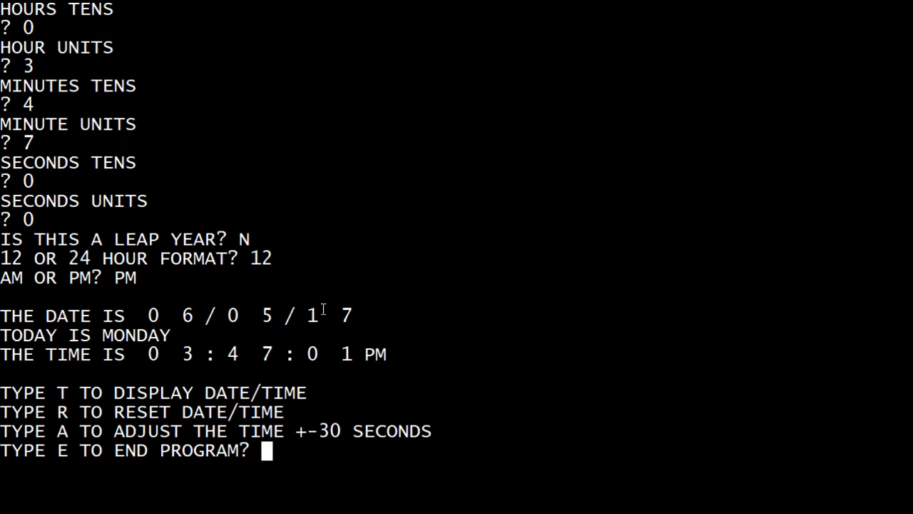
Display the date and time twice with option T to check that the clock advances.
text(T)
key(Return)
text(T)
key(Return)
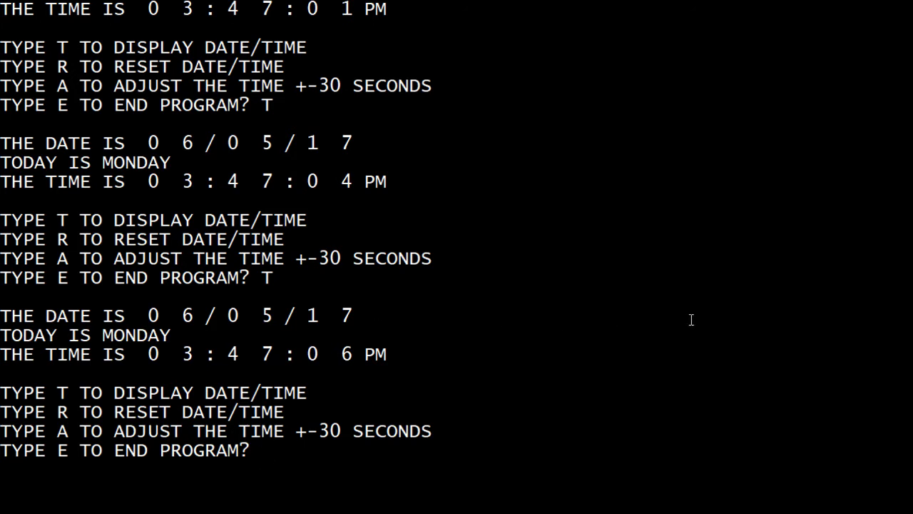
End the CLOCK program with option E and leave BASIC with the SYSTEM command.
text(E)
key(Return)
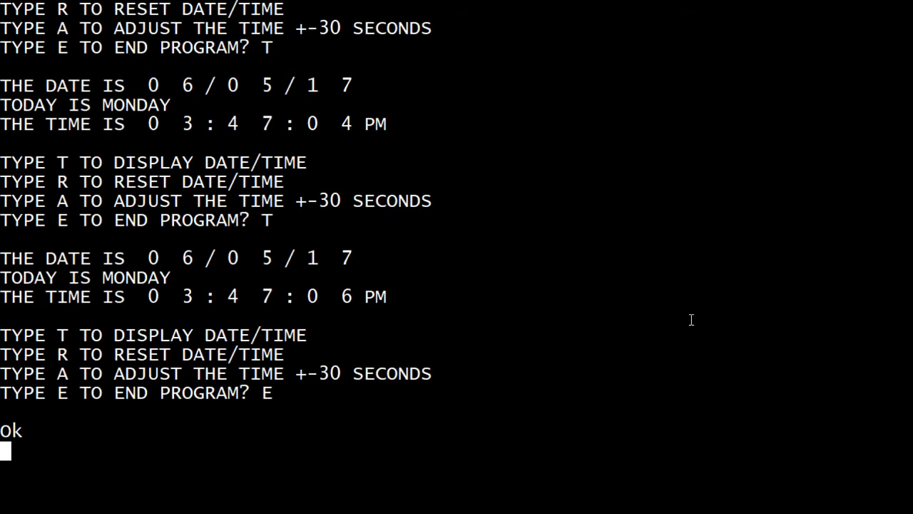
text(SYTE)
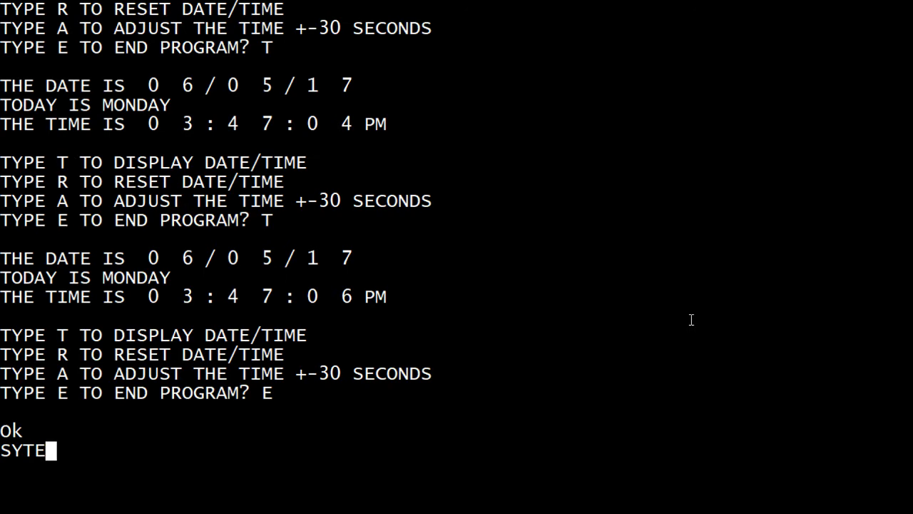
key(BackSpace)
key(BackSpace)
text(SET)
key(BackSpace)
key(BackSpace)
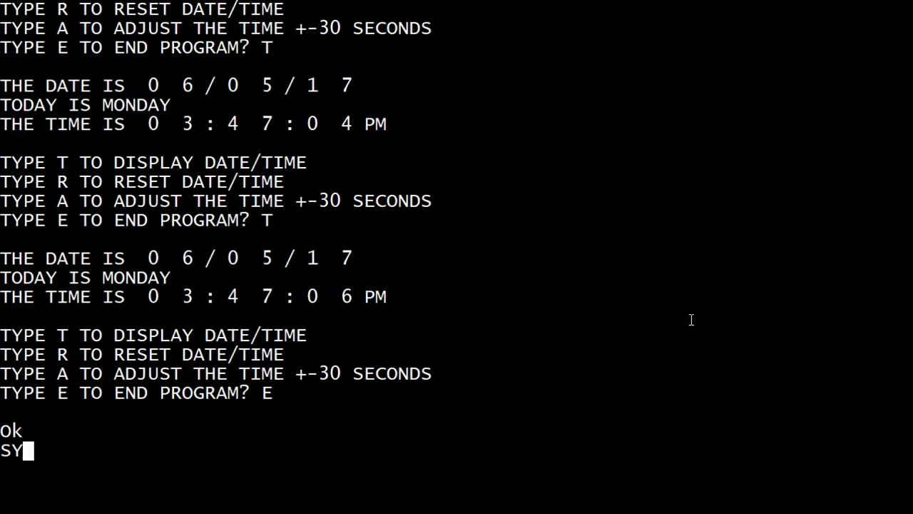
text(STEM)
key(Return)
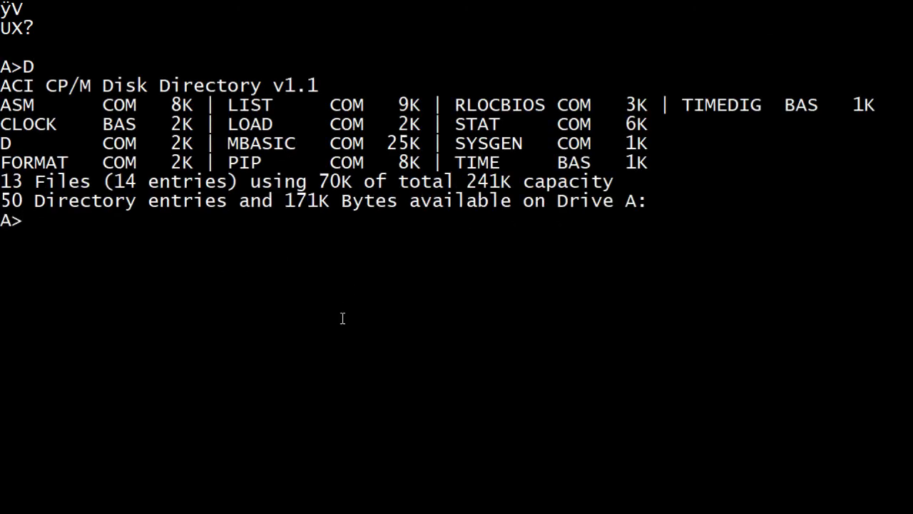
Start MBASIC from the CP/M prompt and load the CLOCK program.
text(MBAS)
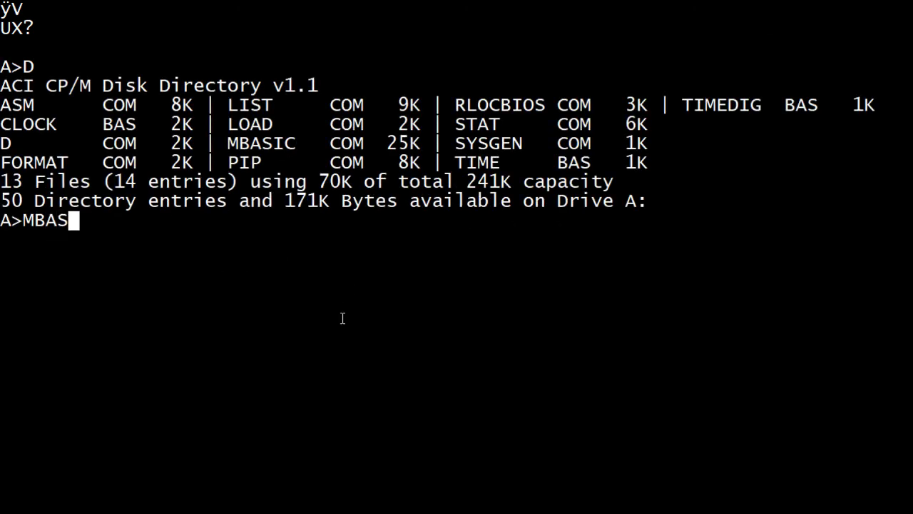
text(IC)
key(Return)
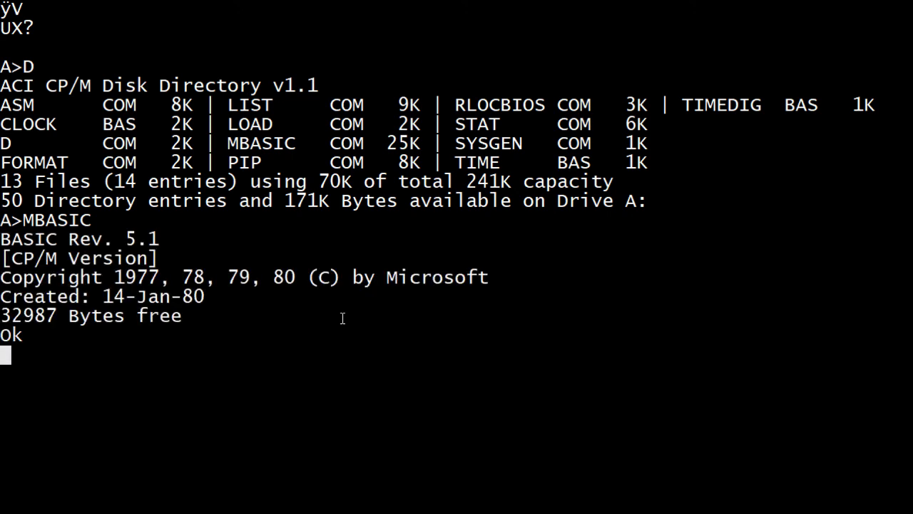
text(LOAD "CL)
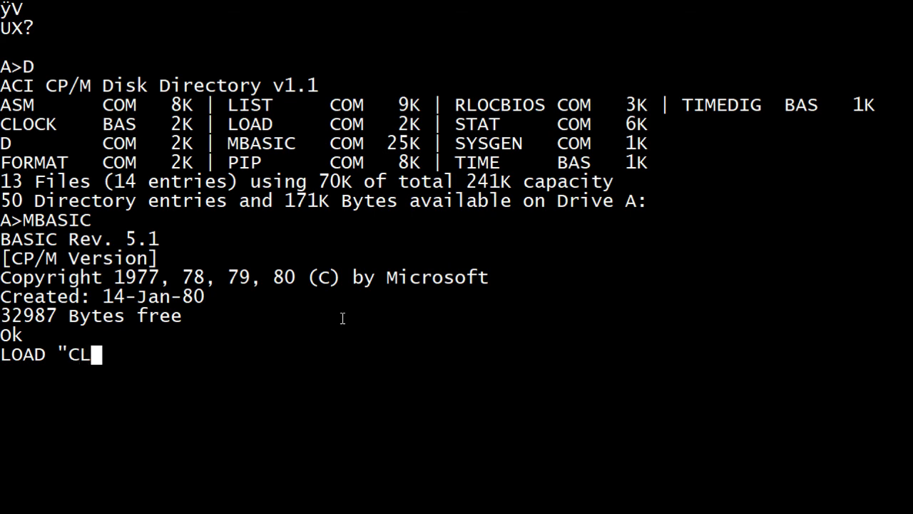
text(OCK")
key(Return)
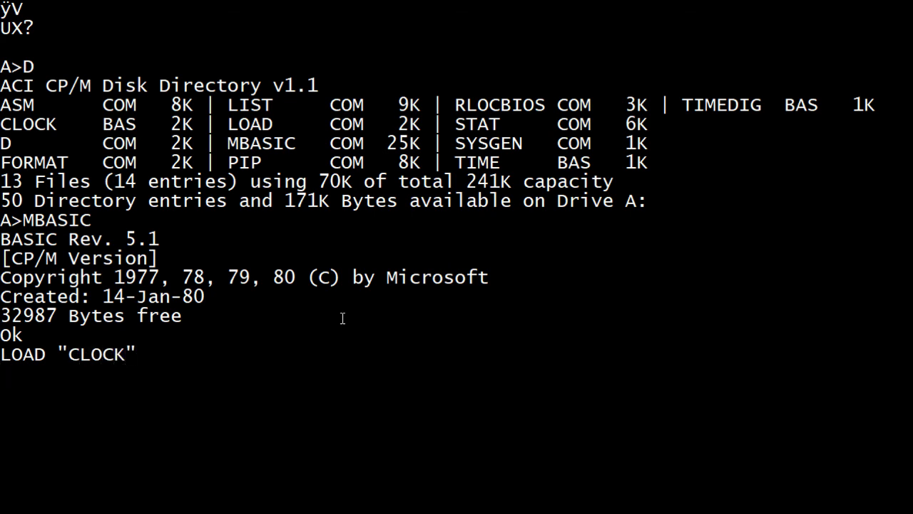
Run the CLOCK program and display the current date and time with option T.
text(RUN)
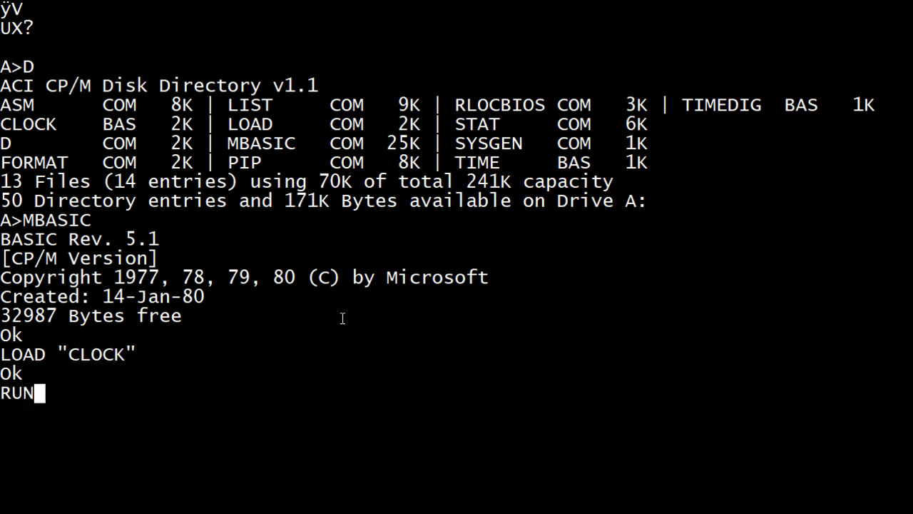
key(Return)
text(T)
key(Return)
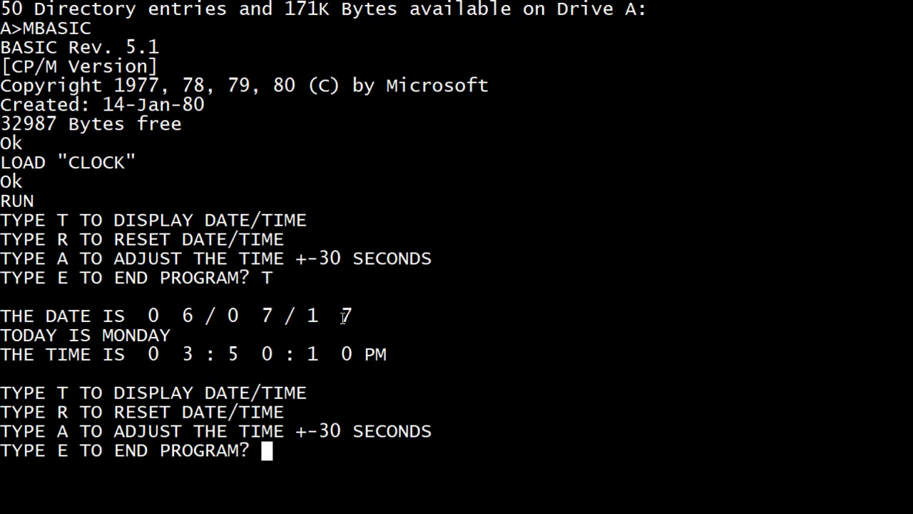